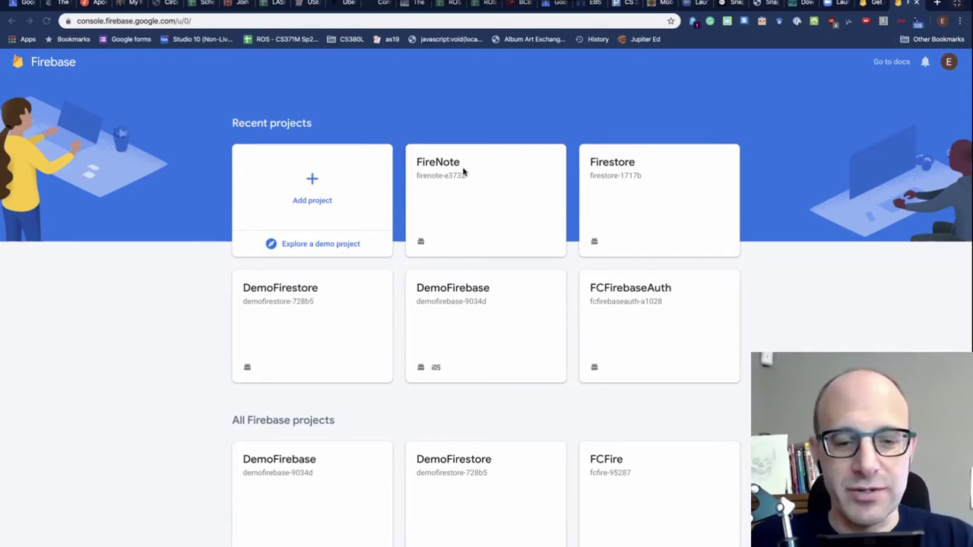
Step: Open the FireNote project from the recent Firebase projects
click(86, 20)
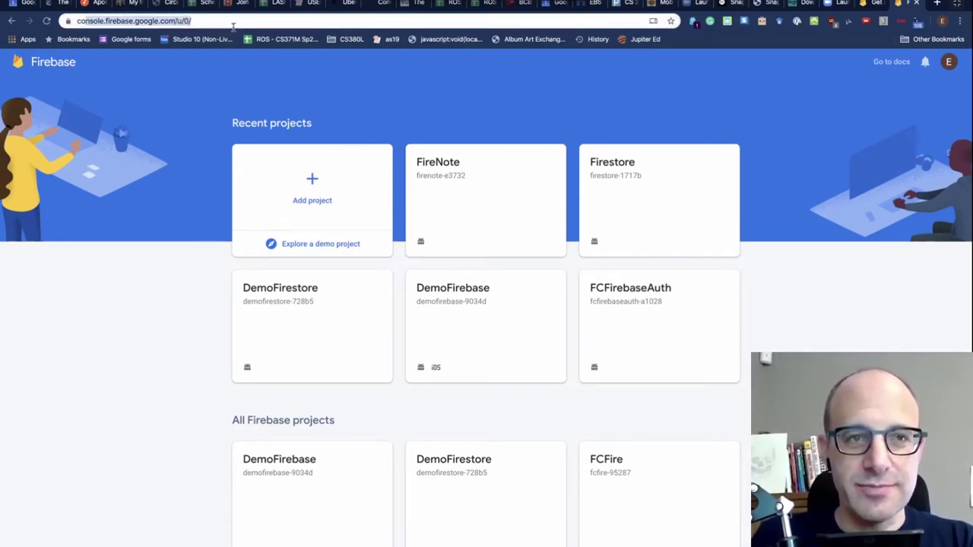
click(436, 127)
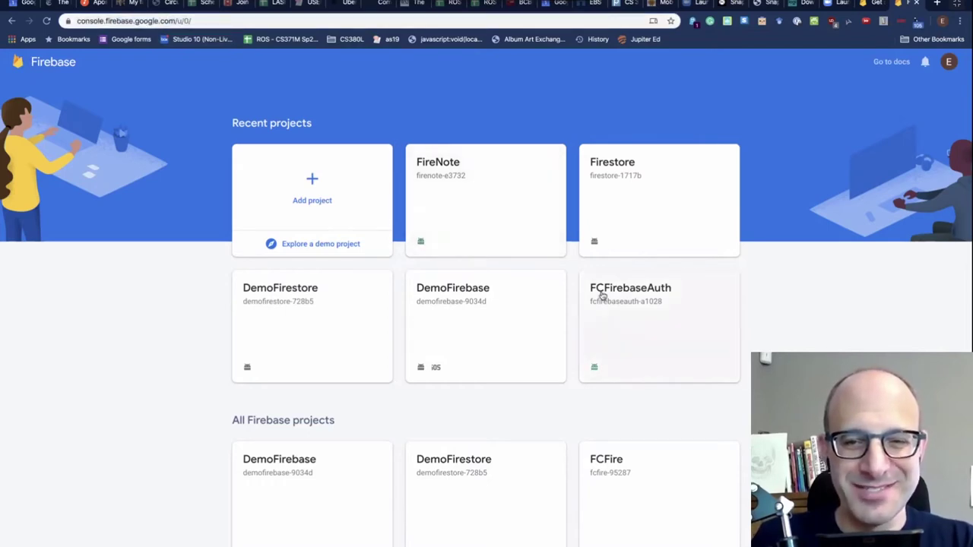
click(444, 169)
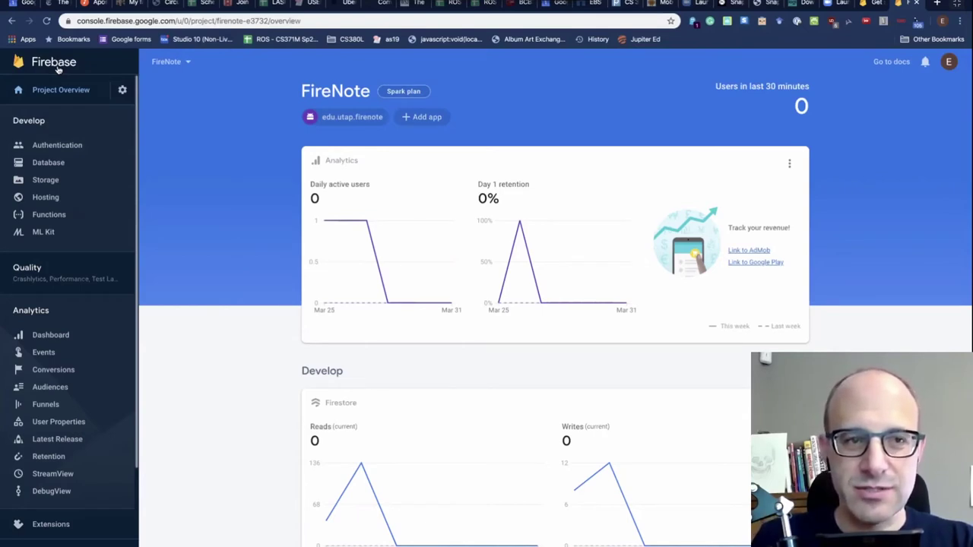
Step: Review the project's authentication users, sign-in providers and usage
click(57, 147)
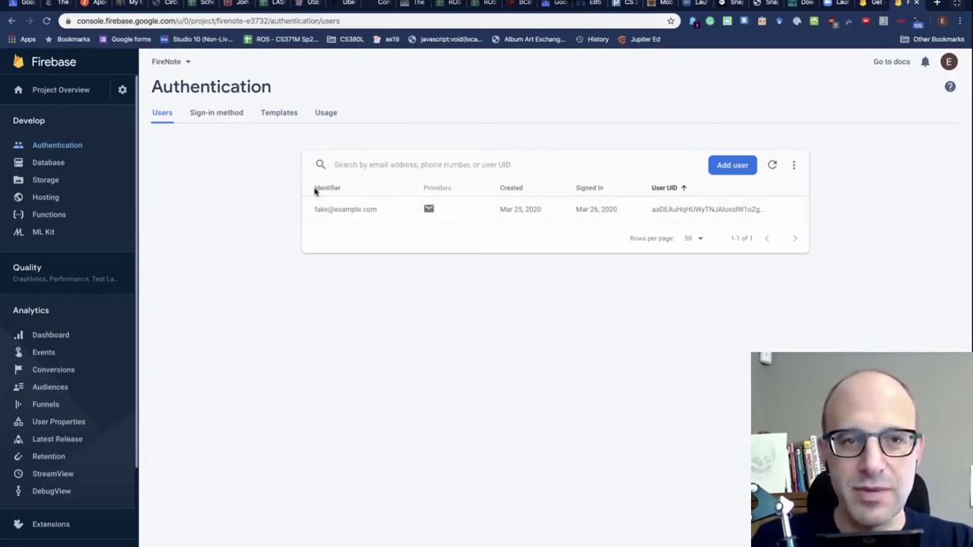
click(213, 114)
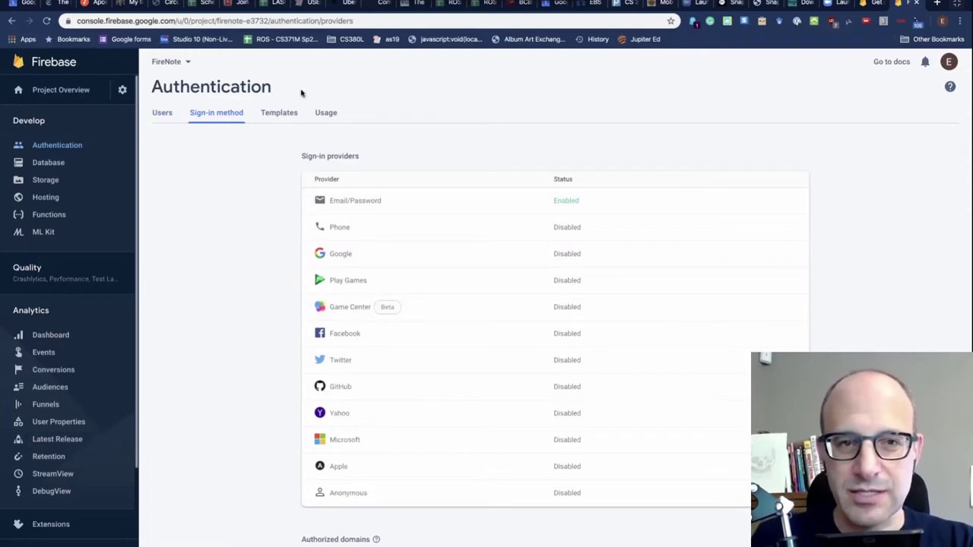
click(327, 112)
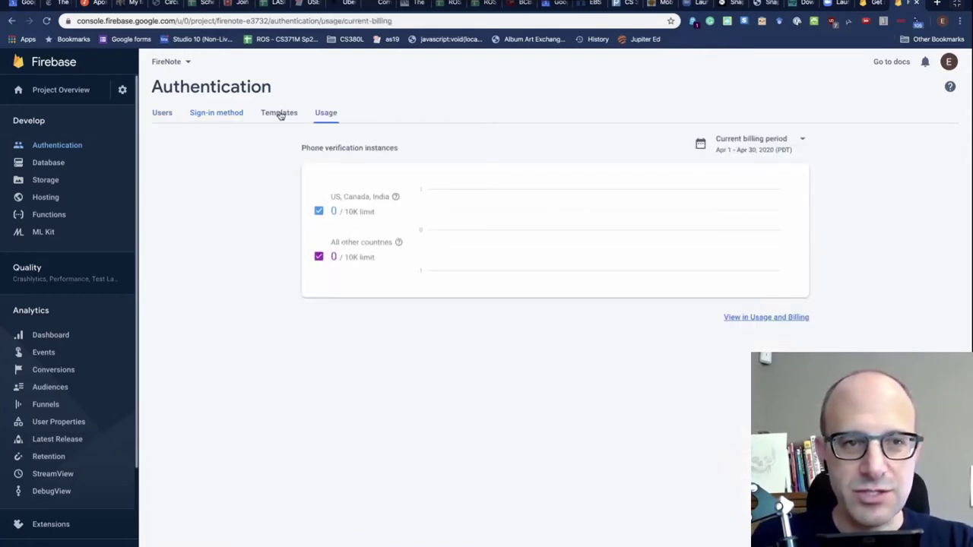
Step: Browse the images folder in the project's Storage and inspect the preview and file details of several uploaded images
click(62, 168)
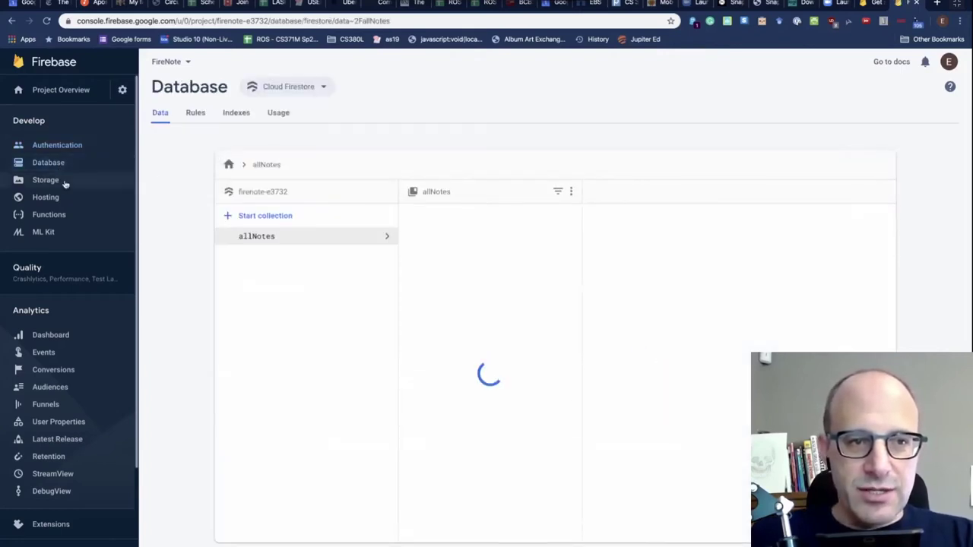
click(47, 181)
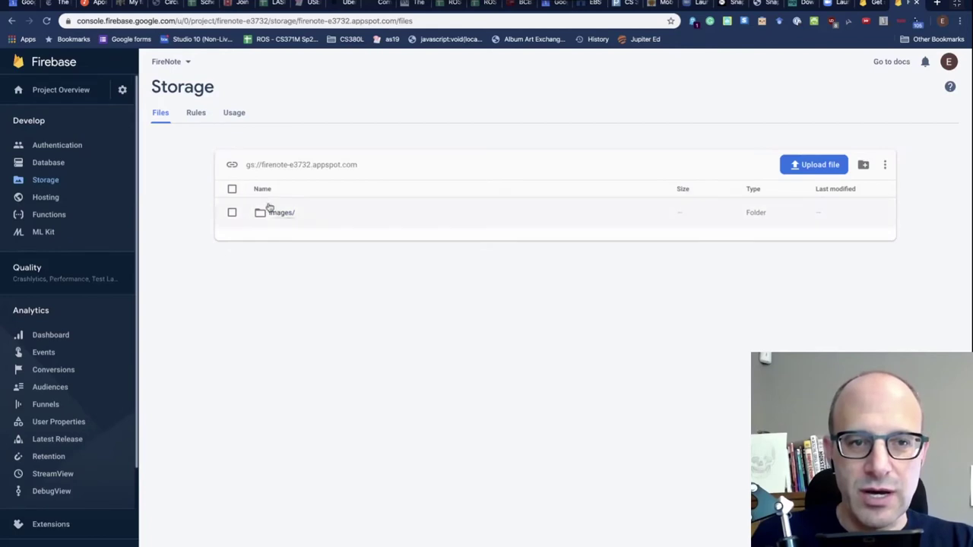
click(280, 214)
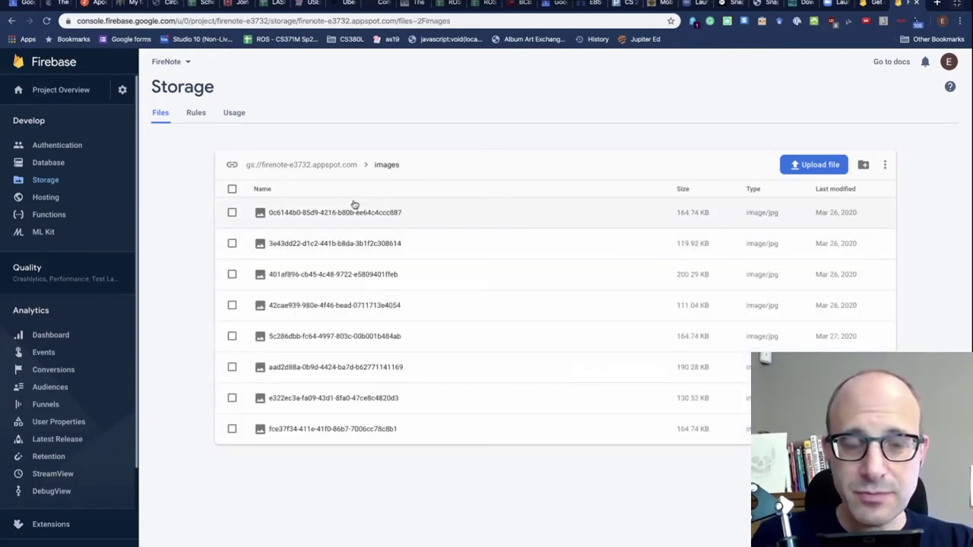
click(345, 221)
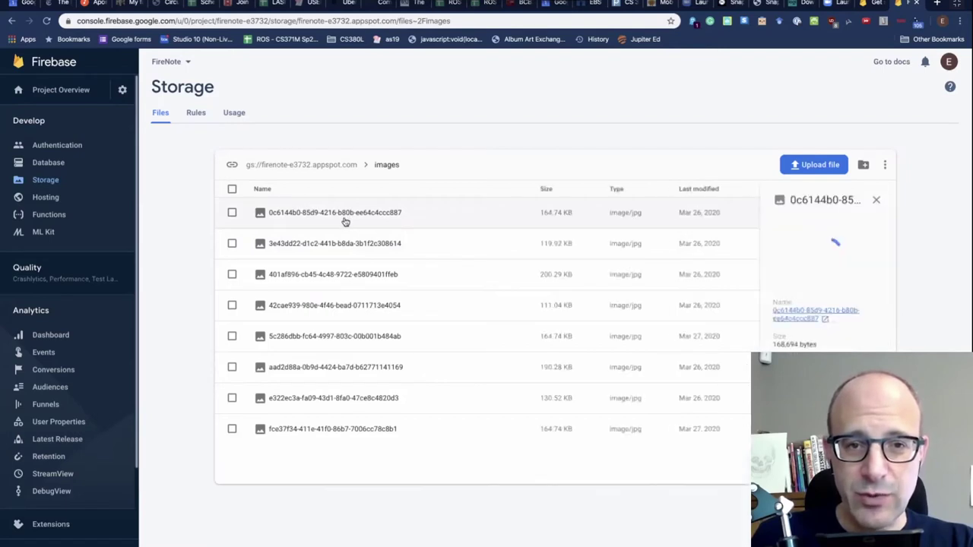
click(374, 243)
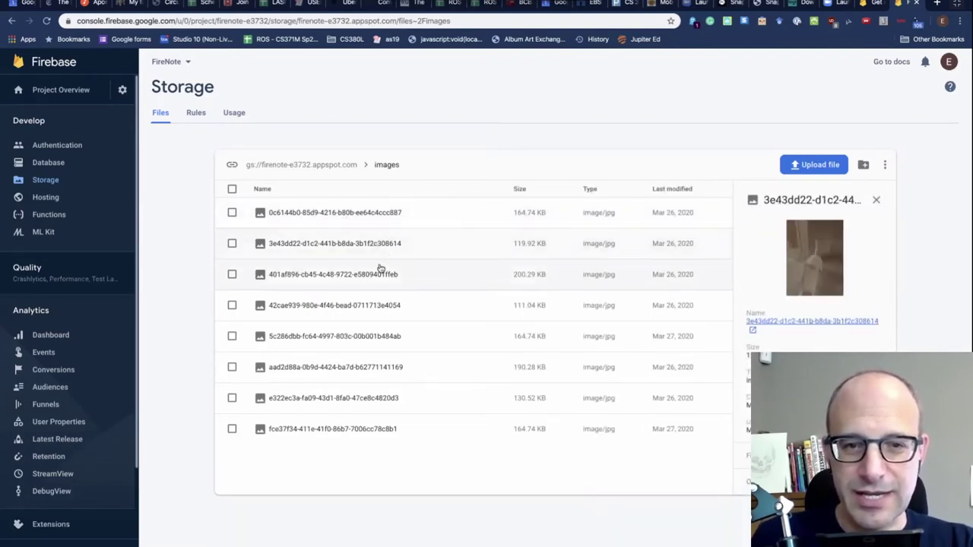
click(375, 274)
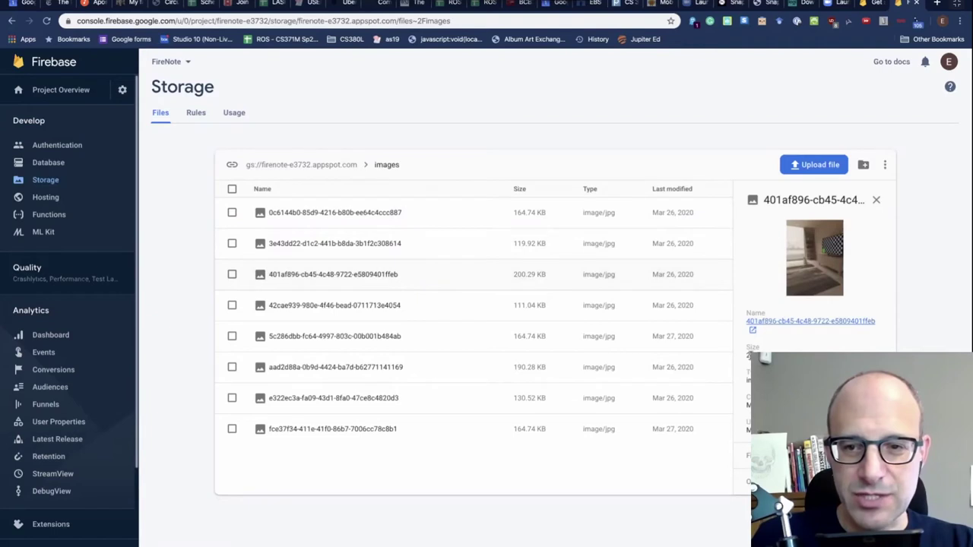
drag(747, 380, 800, 383)
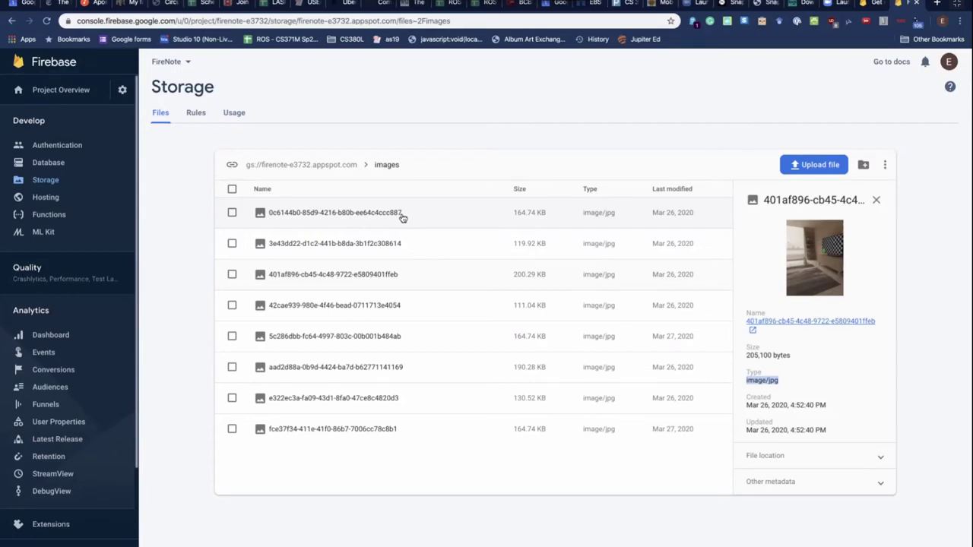
click(386, 337)
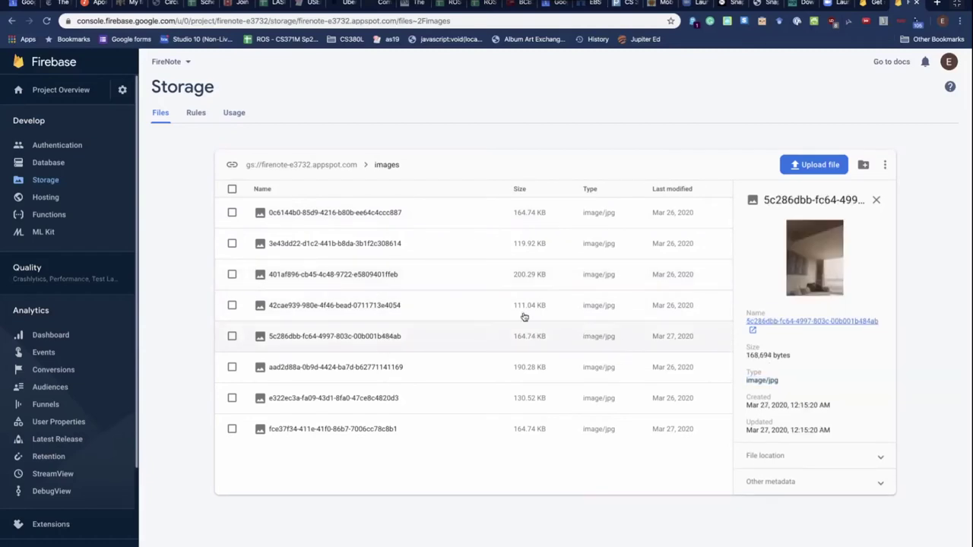
click(328, 215)
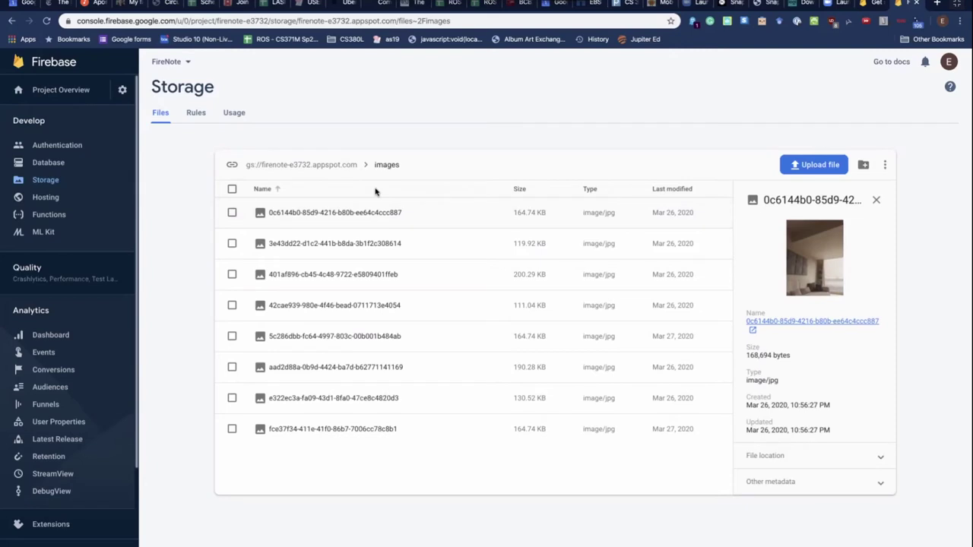
Step: Examine the Storage security rules, focusing on the read and write condition that checks request.auth
click(196, 114)
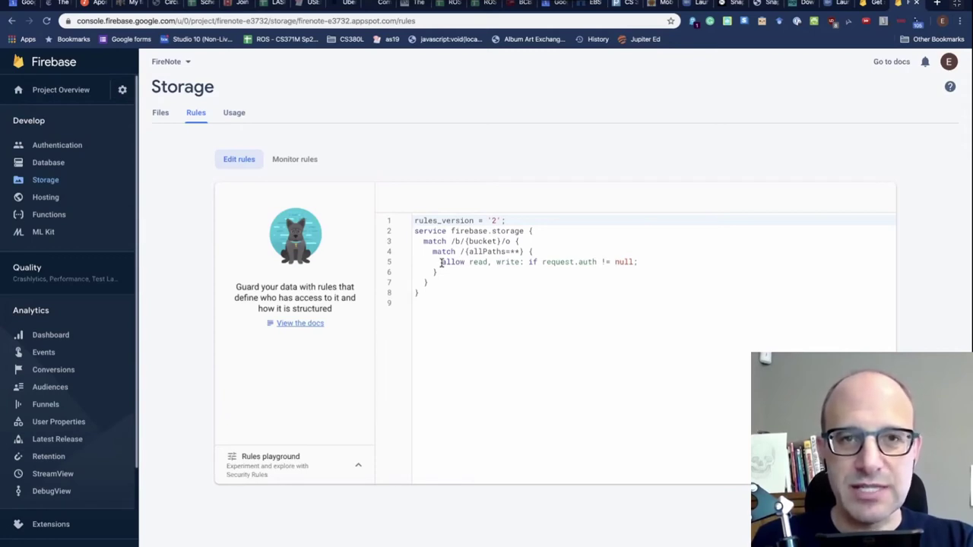
drag(442, 262, 669, 264)
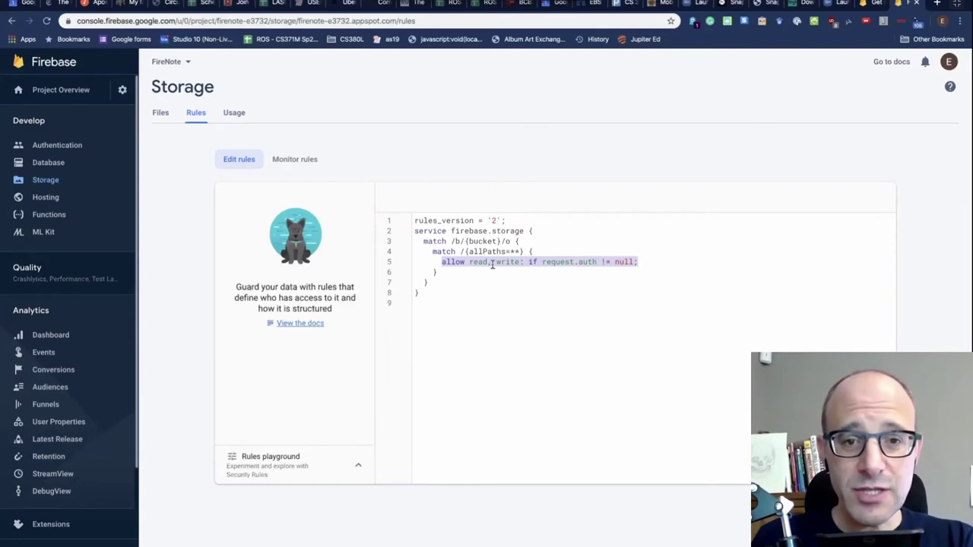
drag(441, 263, 599, 262)
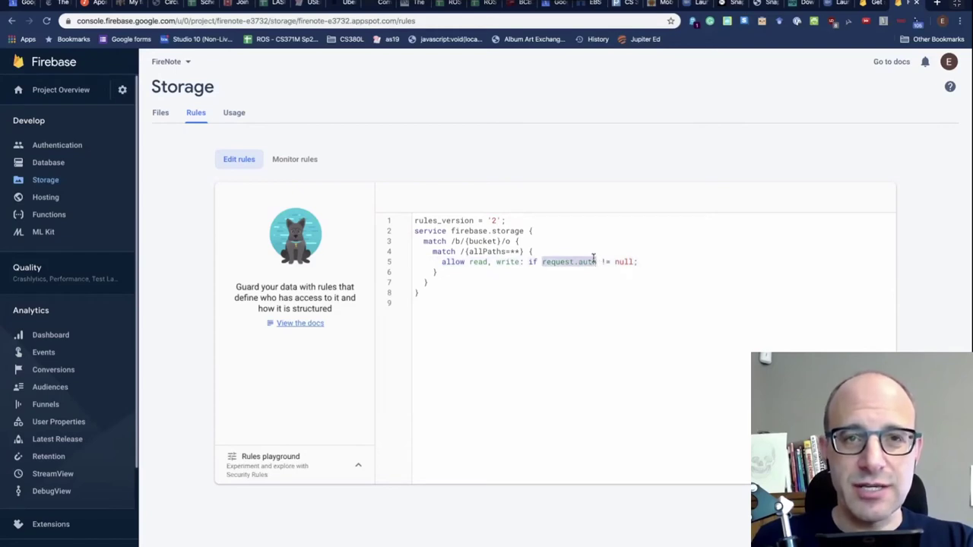
click(500, 262)
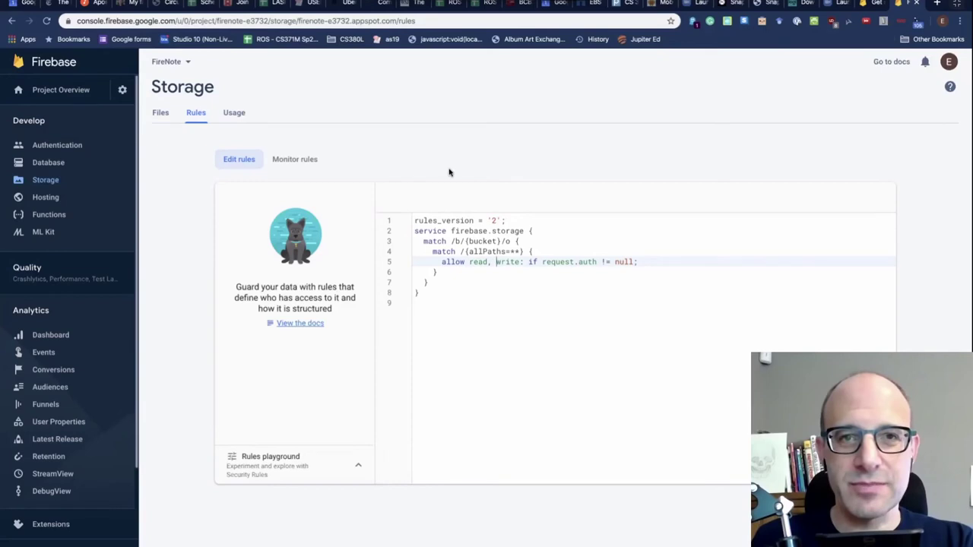
Step: Return to the Storage images folder and inspect the first image's details, including its file location
click(162, 114)
click(281, 216)
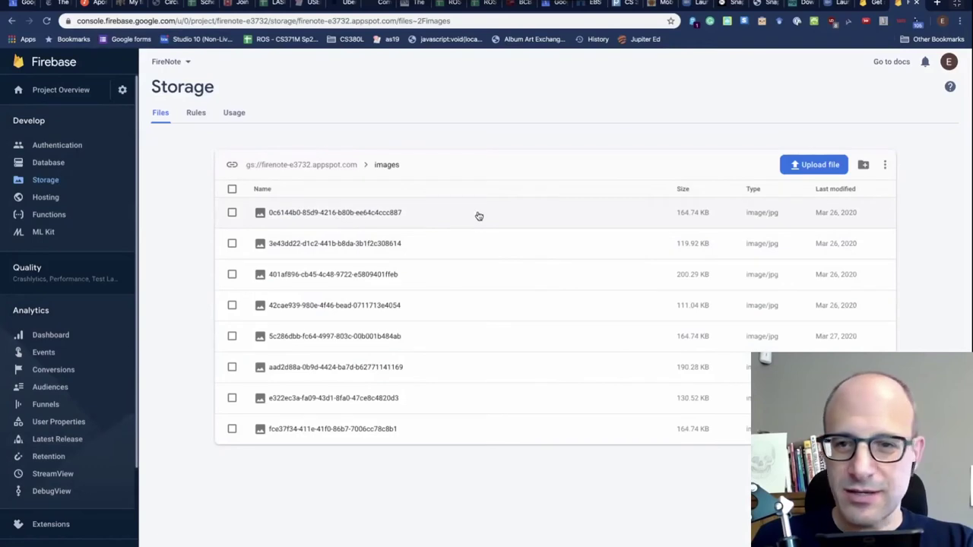
click(354, 213)
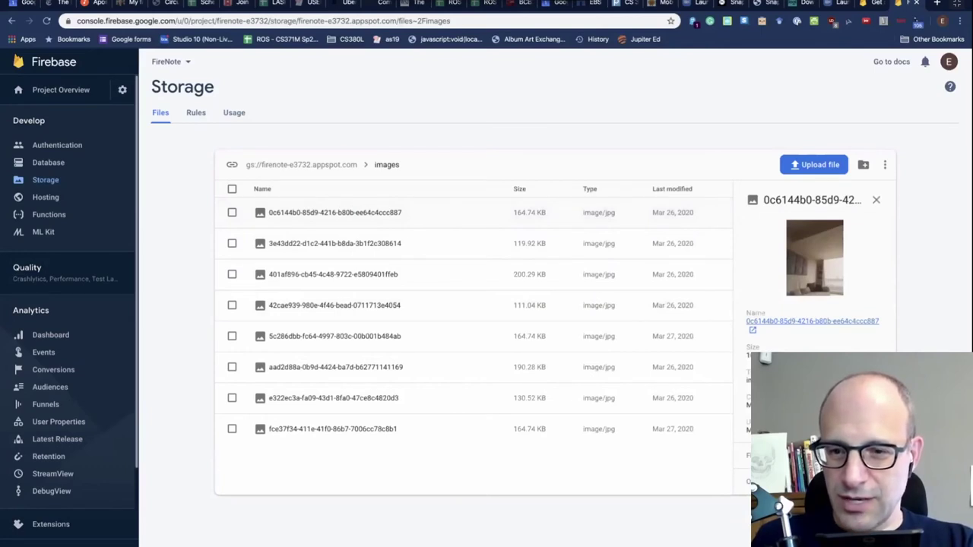
scroll(765, 477, down, 1)
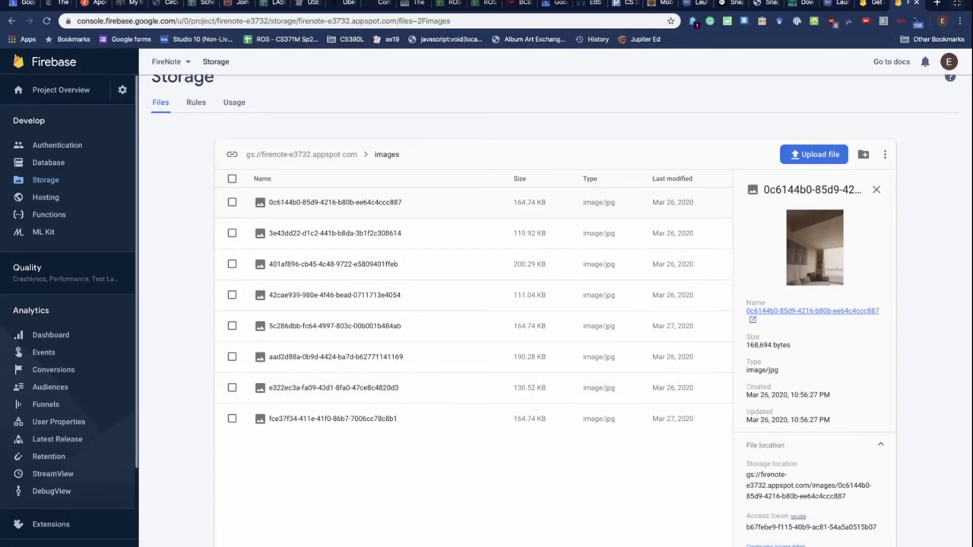
scroll(808, 538, up, 1)
scroll(808, 536, down, 2)
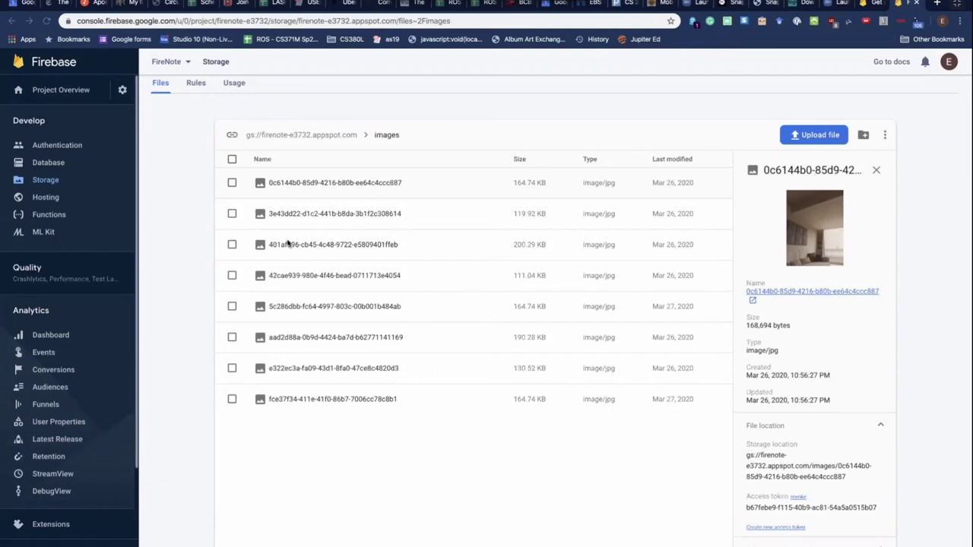
Step: View the first document of the allNotes collection in Cloud Firestore and check its name field
click(41, 166)
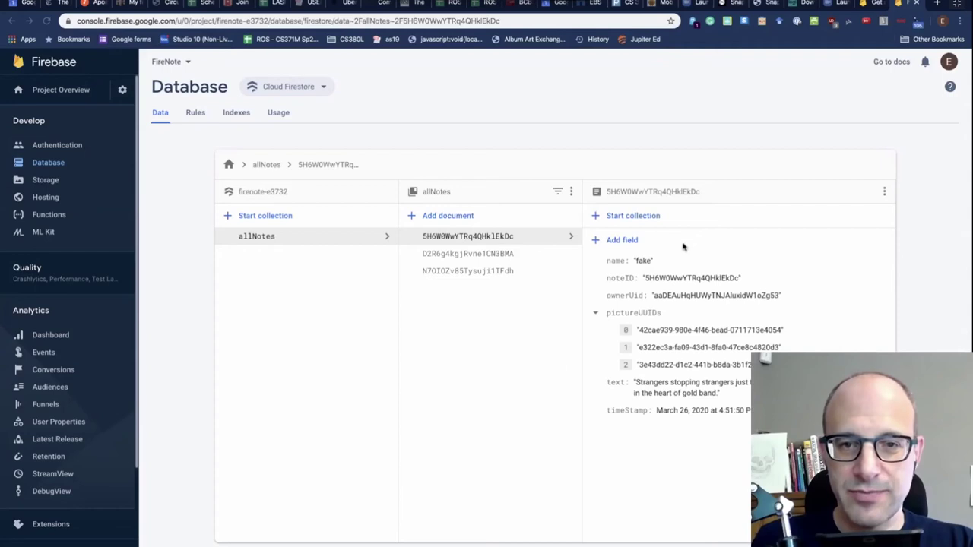
click(265, 240)
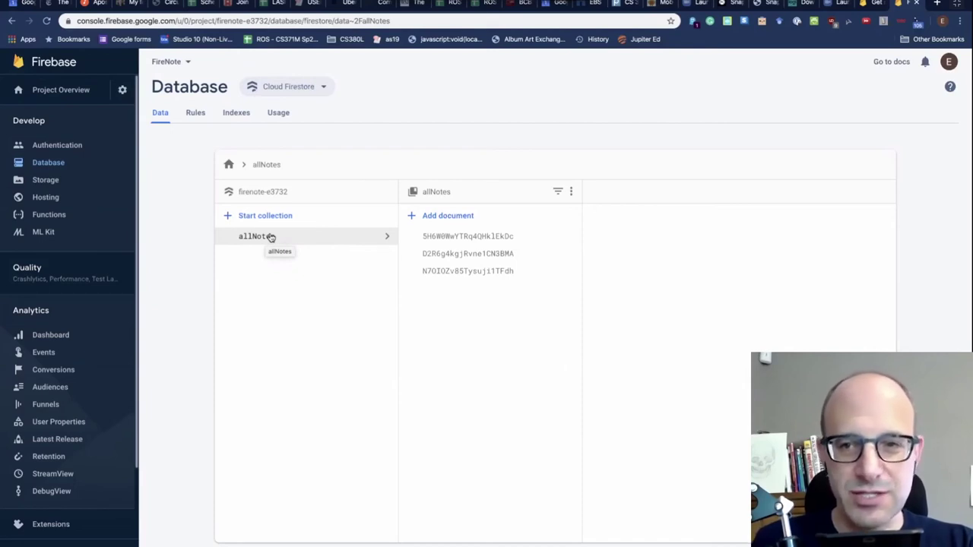
click(446, 238)
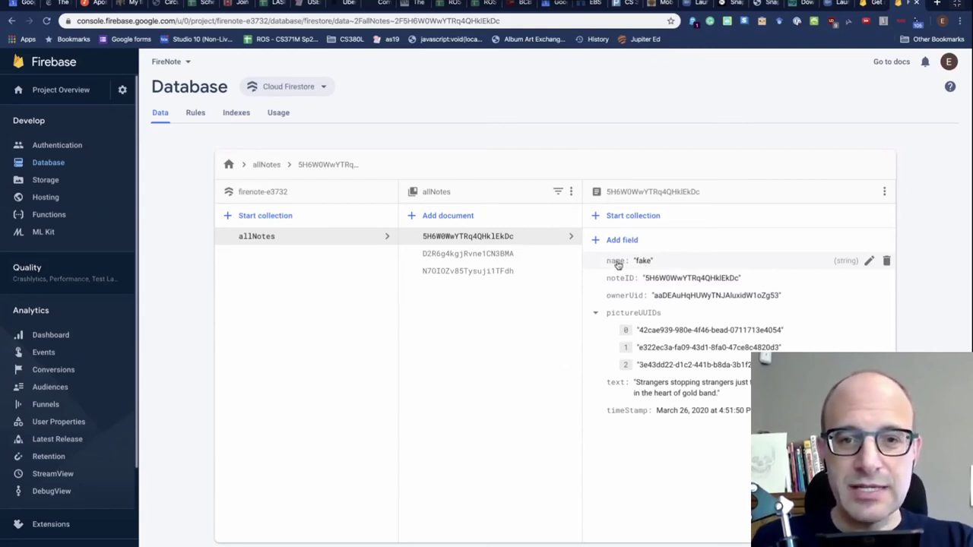
click(618, 264)
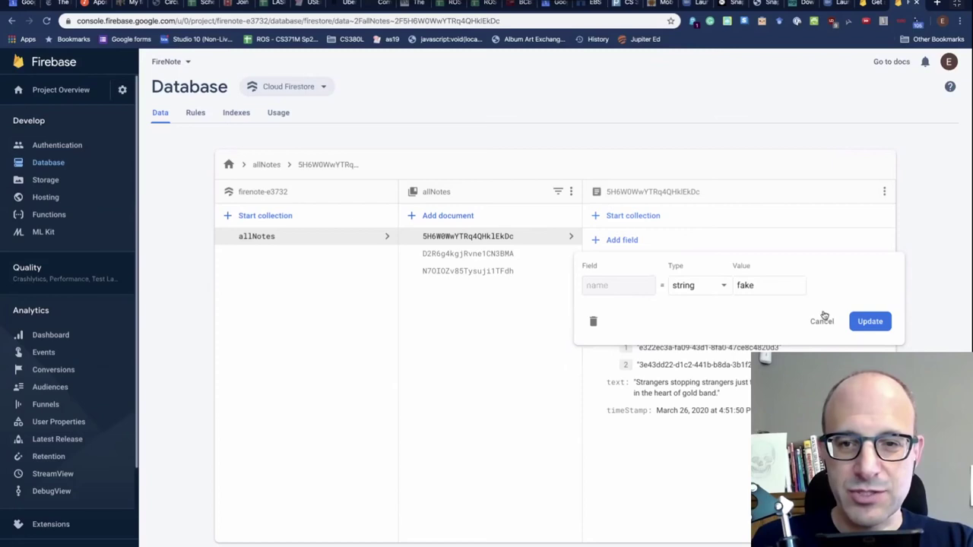
click(869, 321)
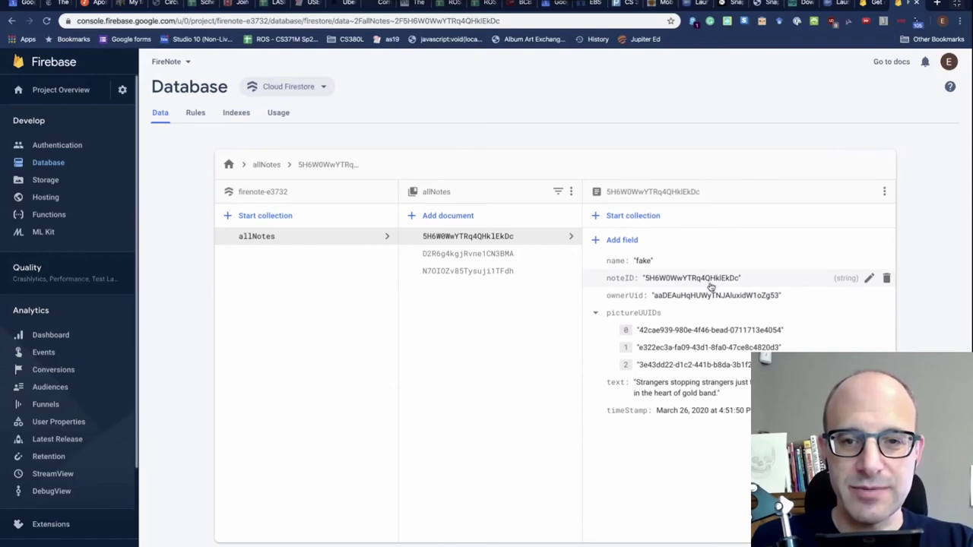
Step: Inspect the note's ownerUid field and the first entry of its pictureUUIDs array without editing them
click(697, 297)
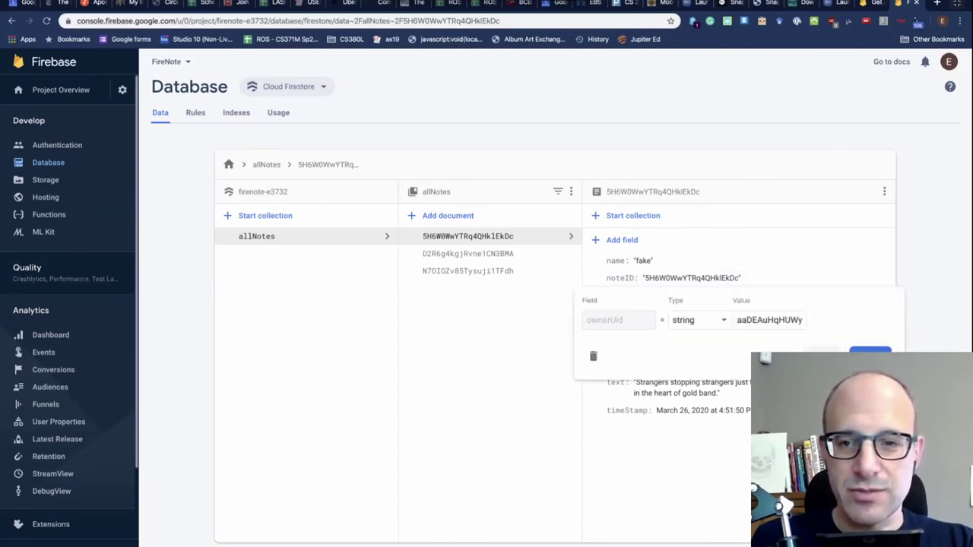
key(Escape)
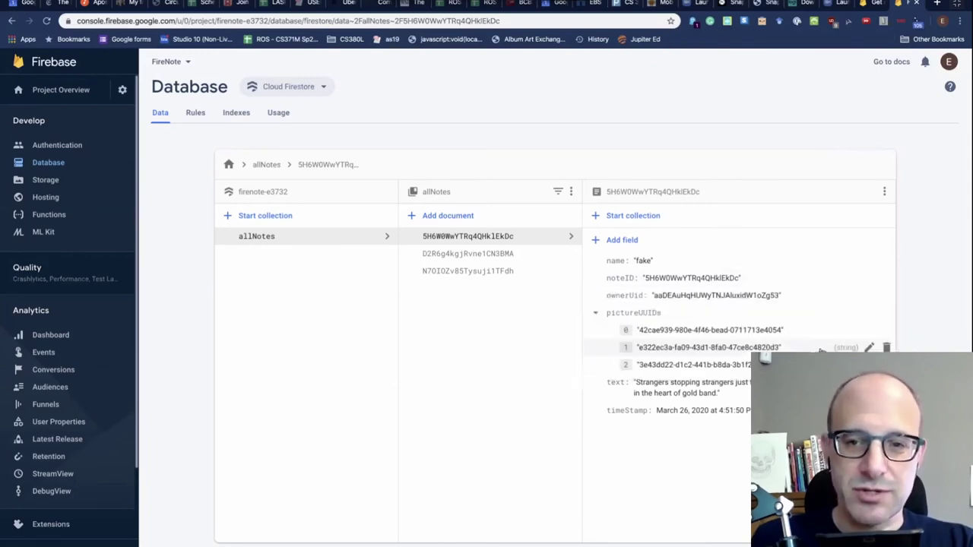
click(680, 333)
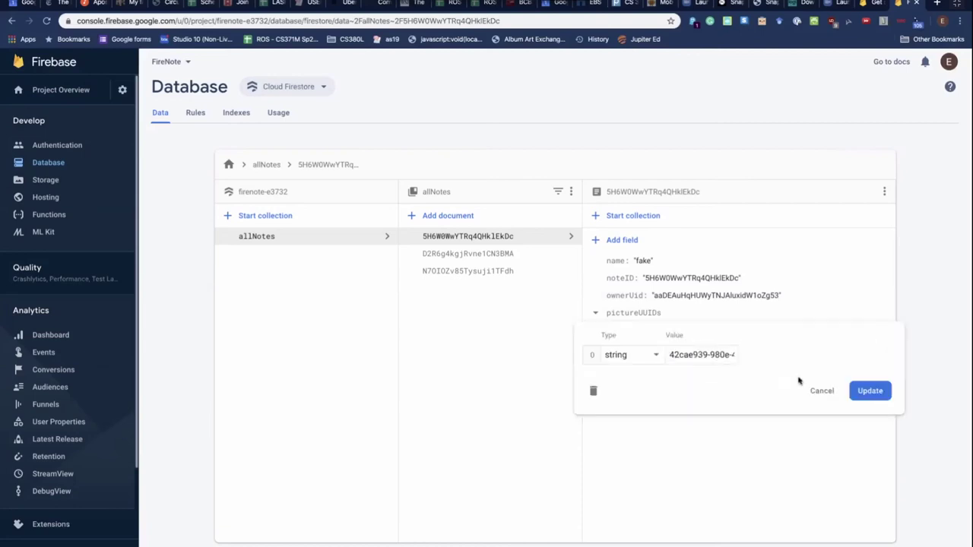
click(822, 392)
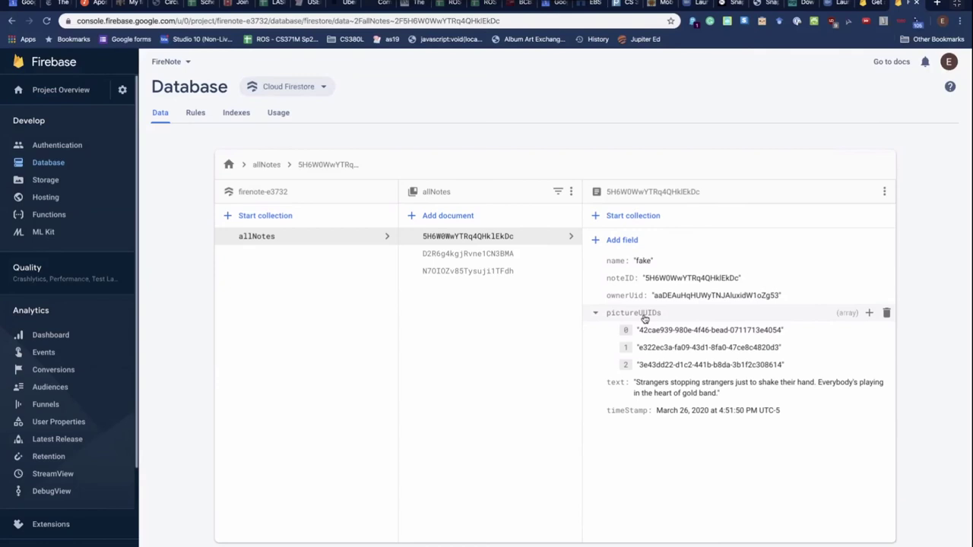
Step: Compare the fields of the second and third allNotes documents, then return to the first document
click(500, 255)
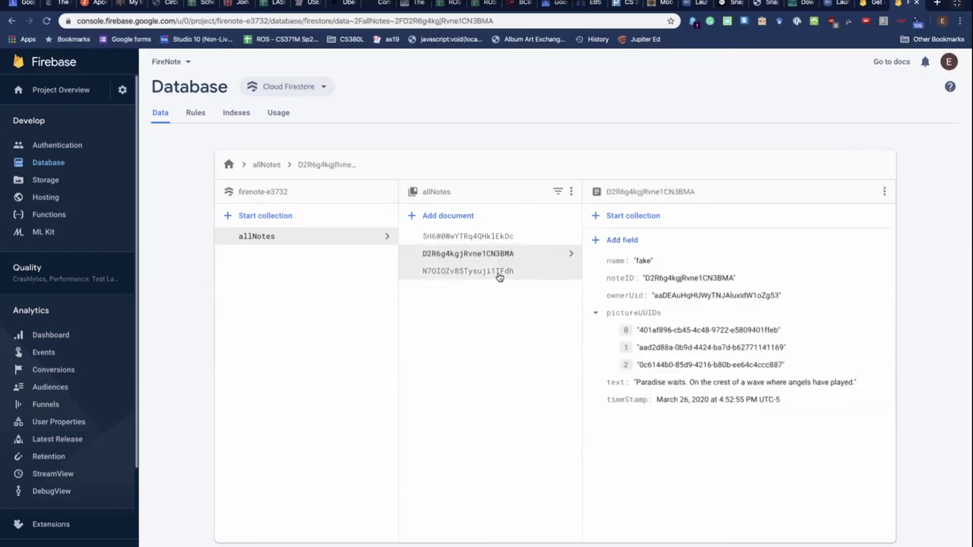
click(499, 276)
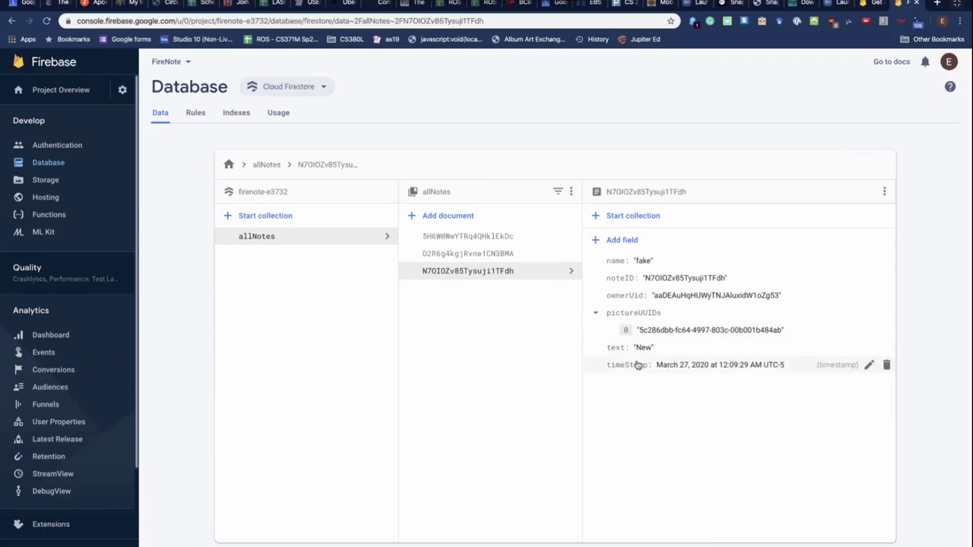
click(462, 239)
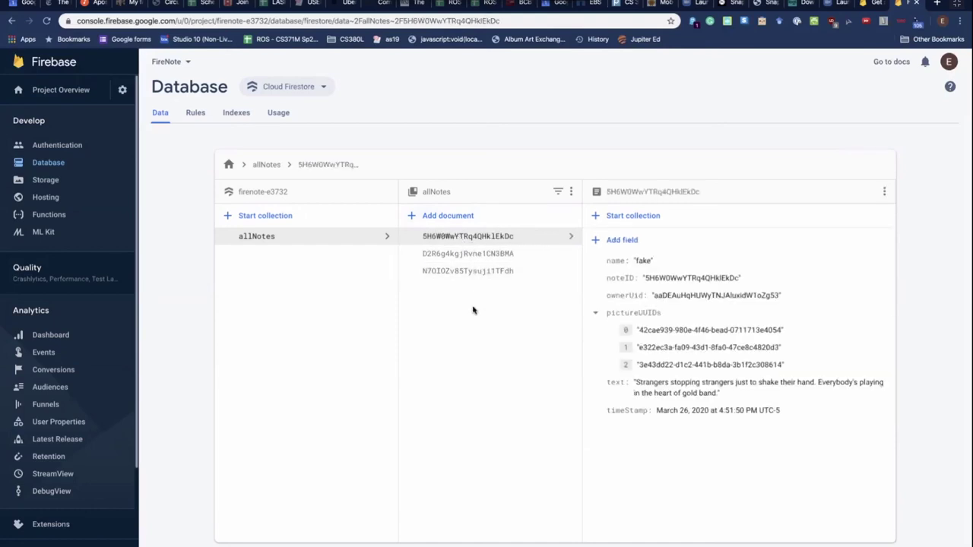